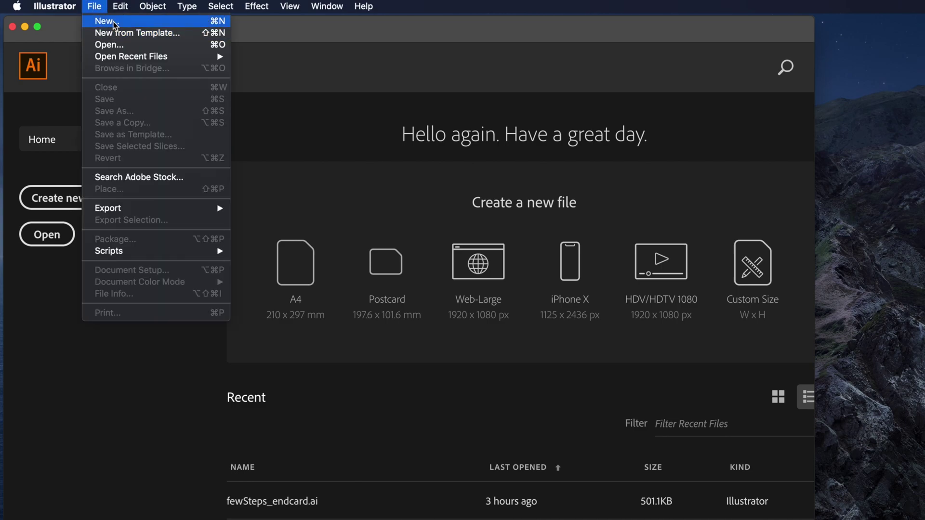
Step: Create a 3840 x 2160 pt document and draw a nearly horizontal line about 2035 pt long across the artboard's middle
{"action": "left_click", "coordinate": [115, 22]}
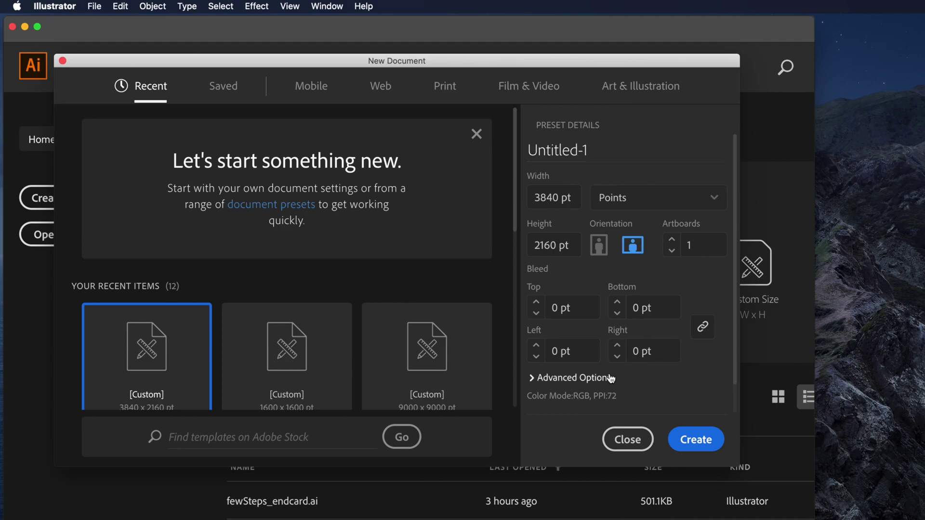
{"action": "left_click", "coordinate": [702, 441]}
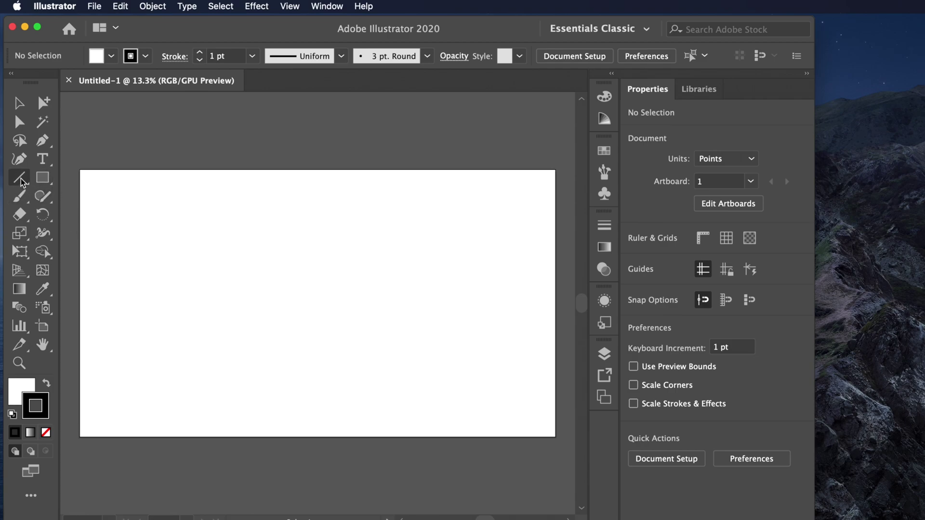
{"action": "left_click", "coordinate": [21, 181]}
{"action": "left_click_drag", "start_coordinate": [158, 287], "coordinate": [410, 283]}
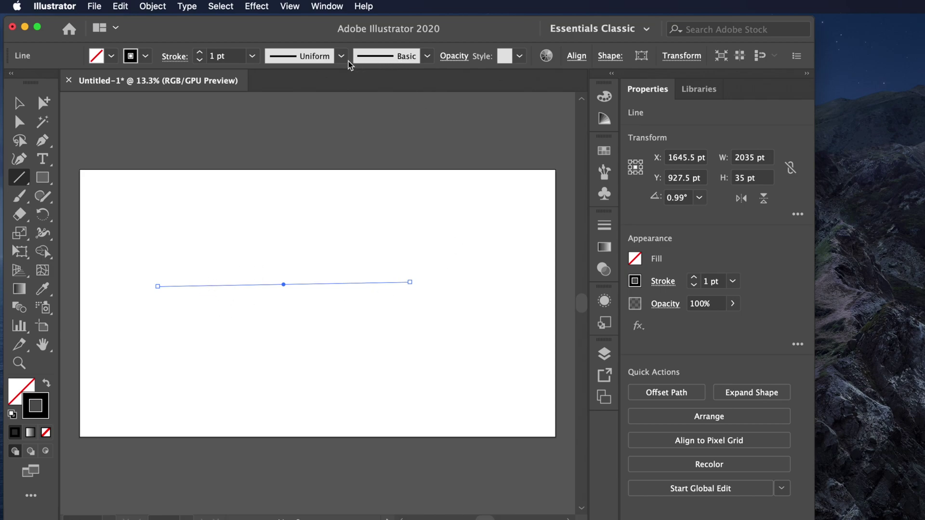
Step: Set the line's stroke weight to 20 pt
{"action": "left_click", "coordinate": [215, 57]}
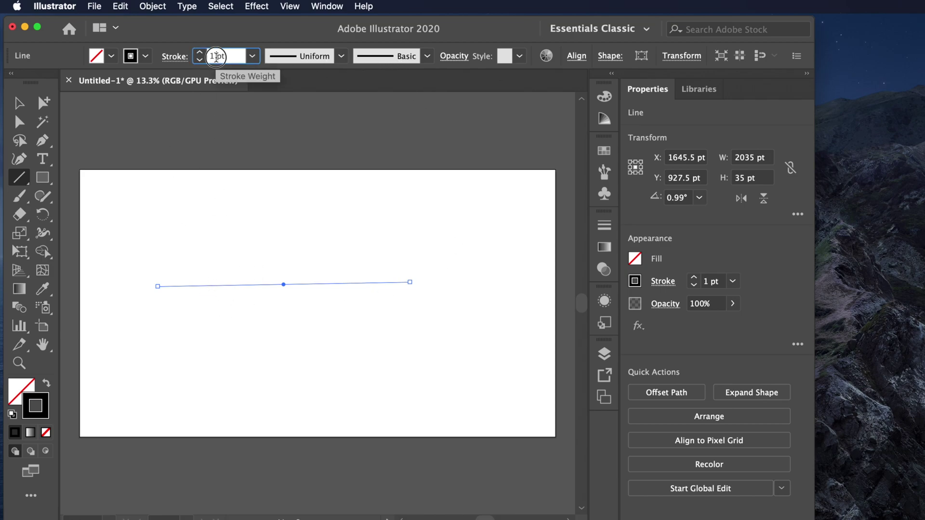
{"action": "key", "text": "BackSpace"}
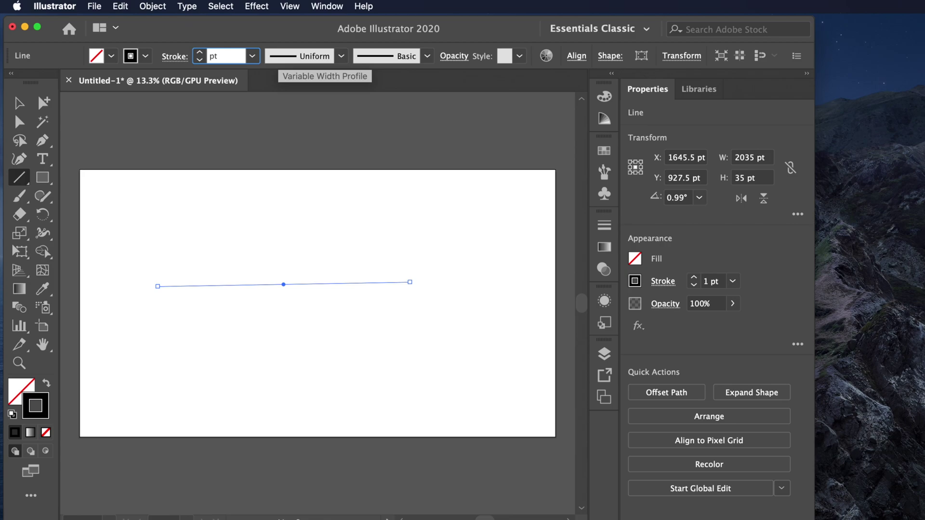
{"action": "type", "text": "20"}
{"action": "key", "text": "Return"}
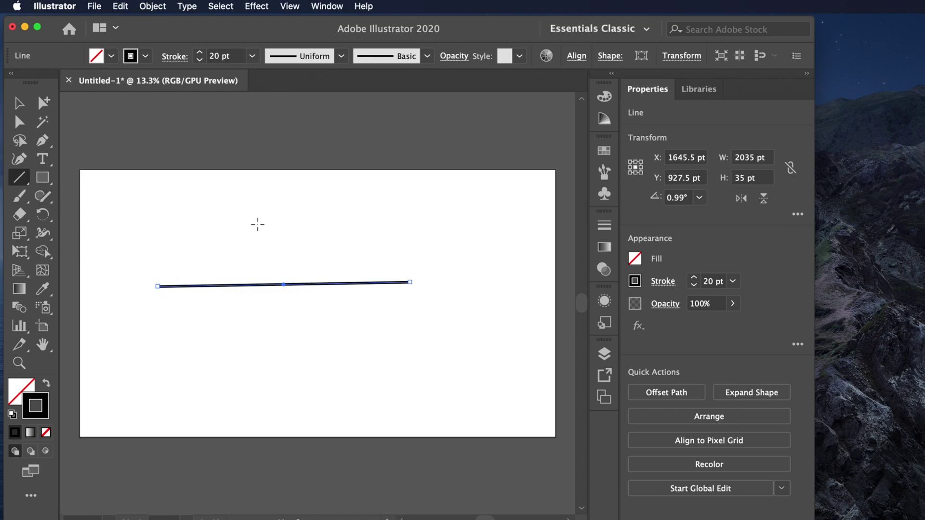
Step: Increase the line's stroke weight to 50 pt
{"action": "left_click", "coordinate": [215, 56]}
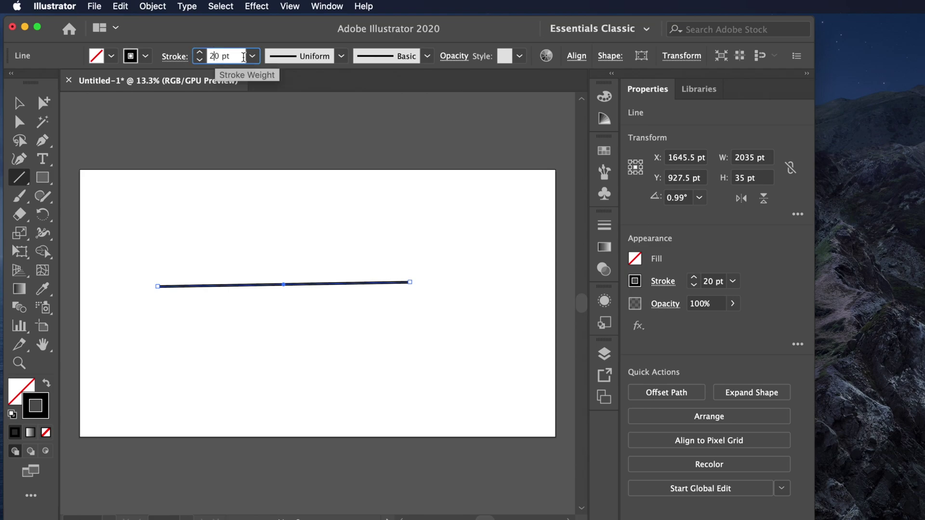
{"action": "key", "text": "BackSpace"}
{"action": "type", "text": "5"}
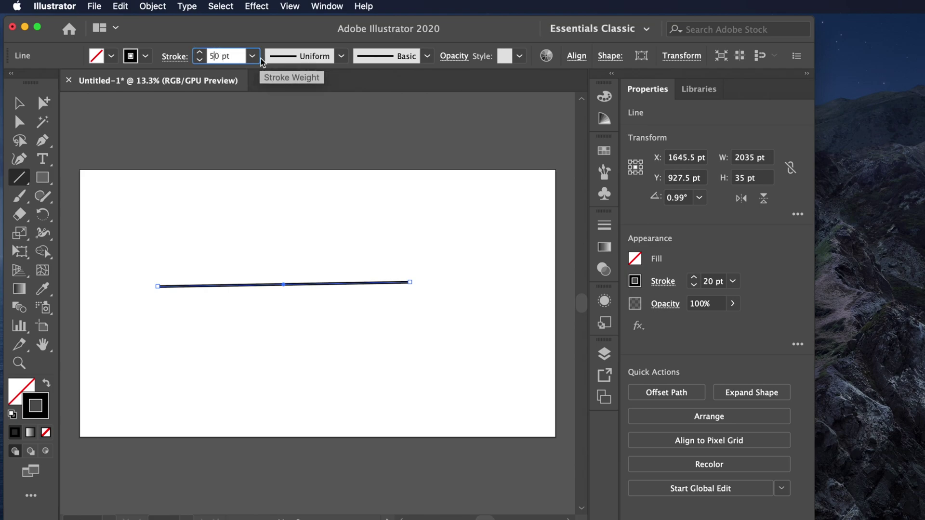
{"action": "key", "text": "Return"}
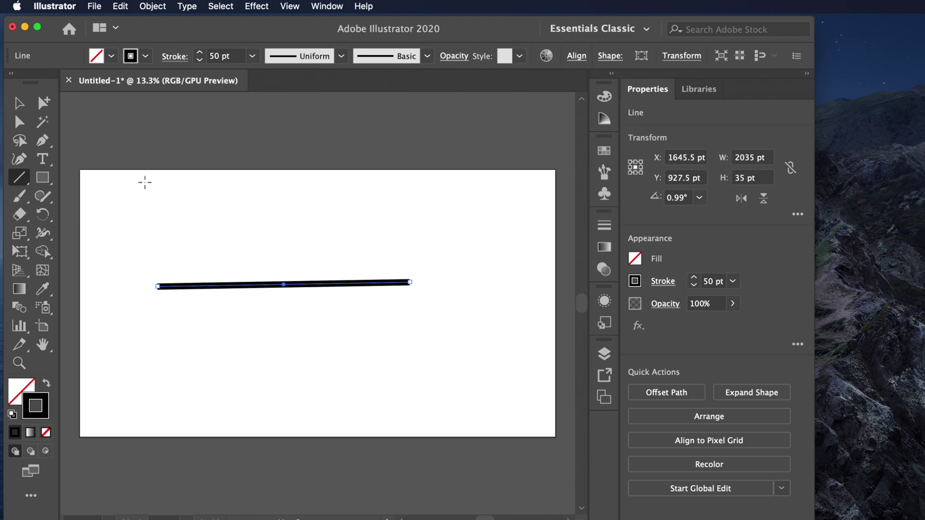
Step: Change the line's stroke color to the red swatch
{"action": "left_click", "coordinate": [130, 56]}
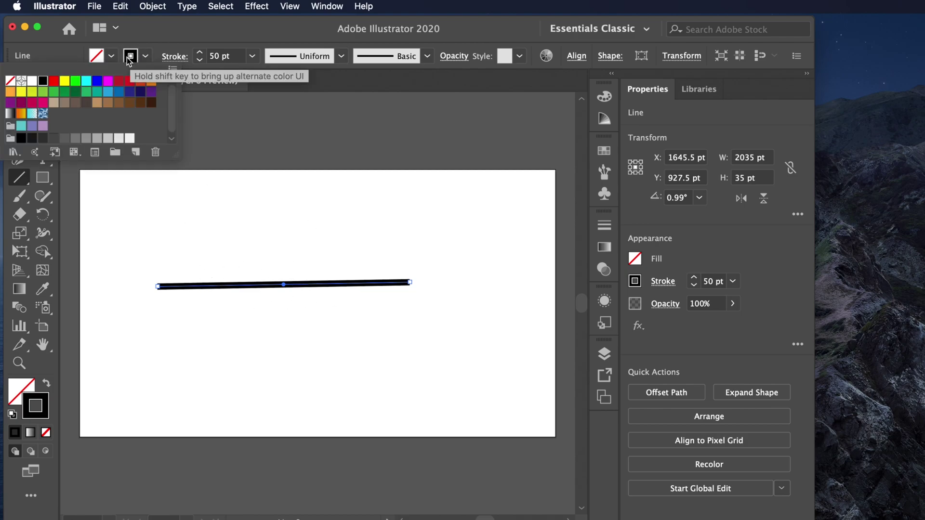
{"action": "left_click", "coordinate": [129, 83]}
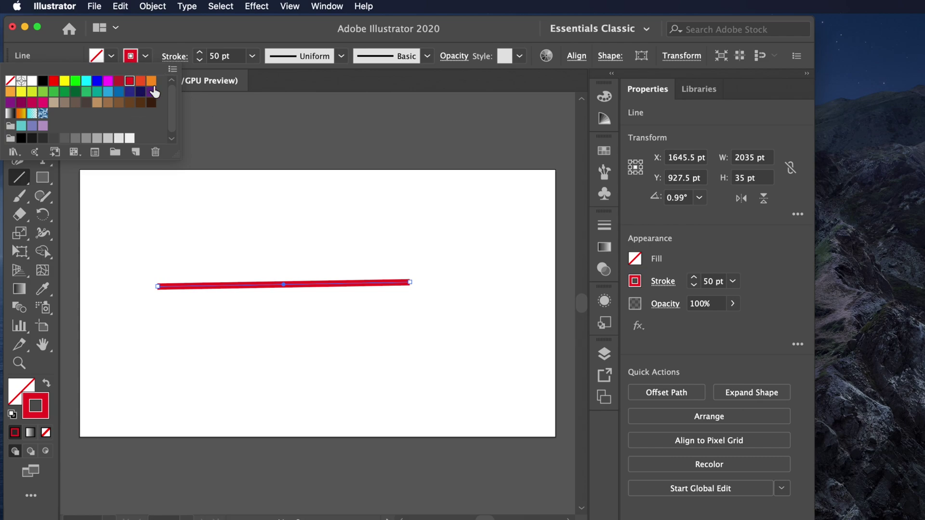
{"action": "left_click", "coordinate": [142, 56]}
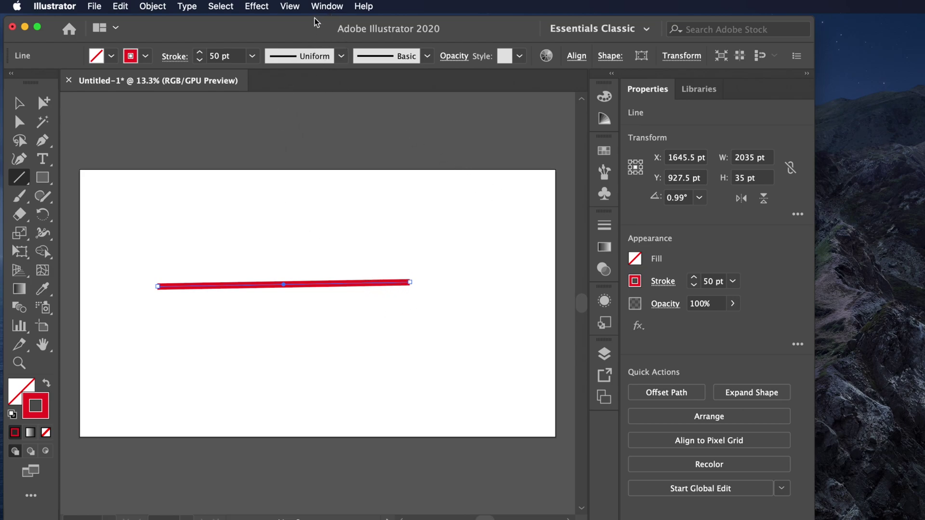
Step: Display the Stroke settings with all their options expanded, including the arrowhead choices
{"action": "left_click", "coordinate": [324, 7]}
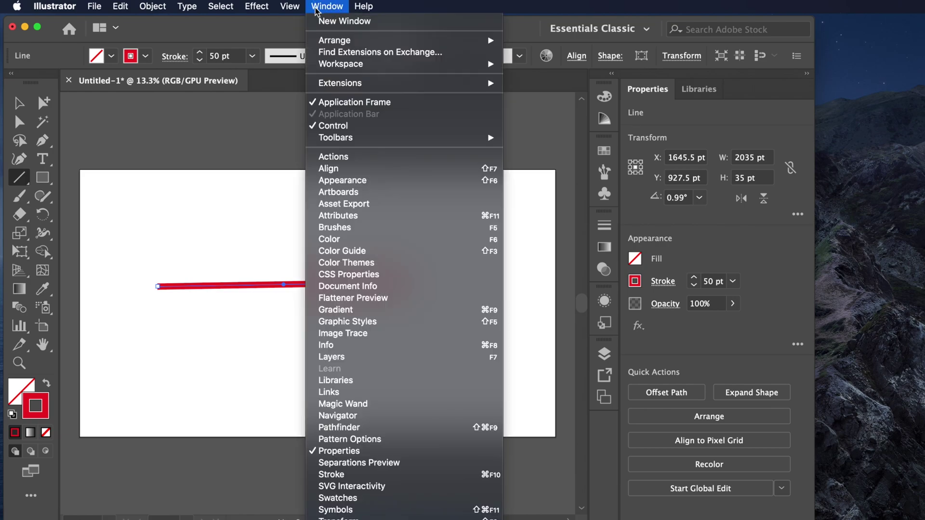
{"action": "left_click", "coordinate": [333, 476]}
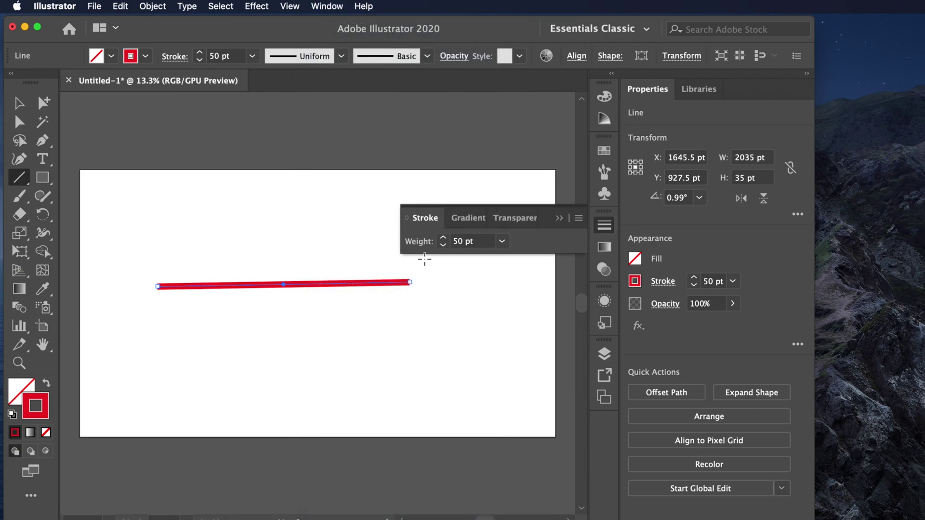
{"action": "left_click", "coordinate": [579, 218]}
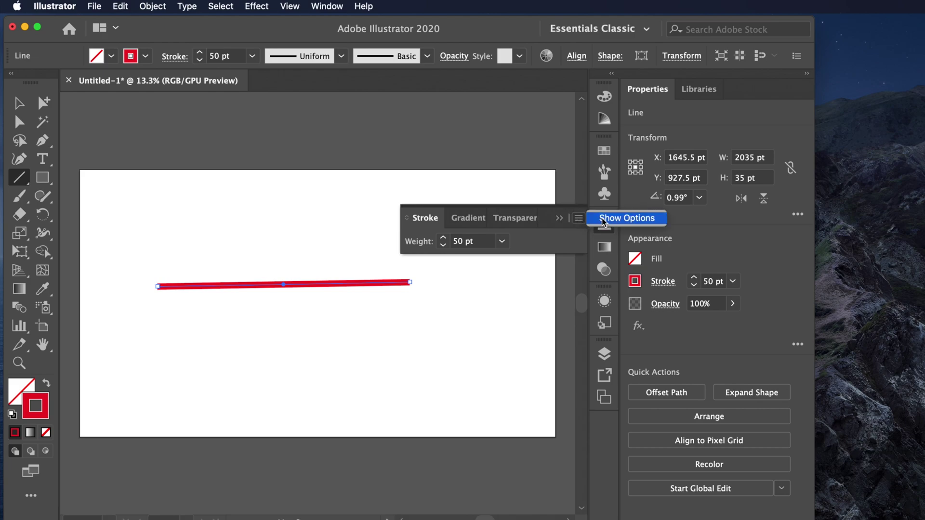
{"action": "left_click", "coordinate": [624, 222]}
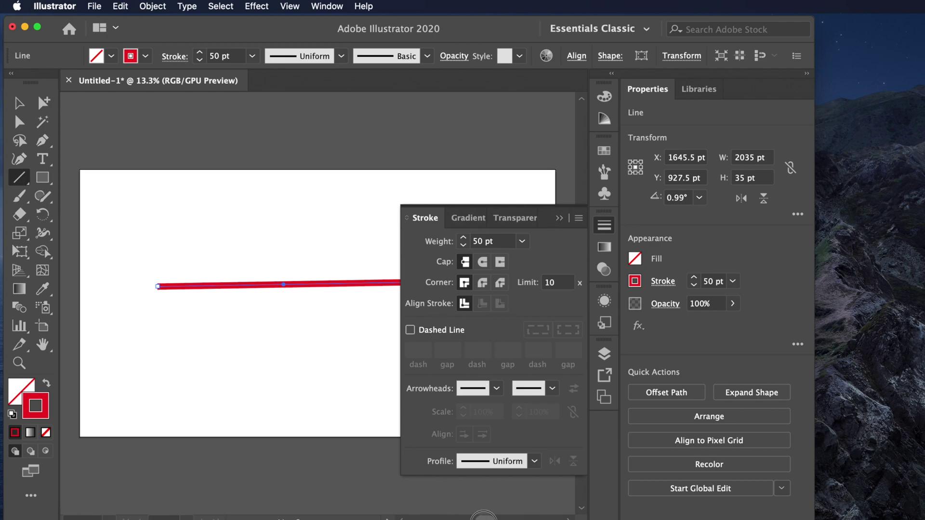
Step: Apply the Arrow 8 arrowhead to the start of the line
{"action": "left_click_drag", "start_coordinate": [483, 516], "coordinate": [489, 516]}
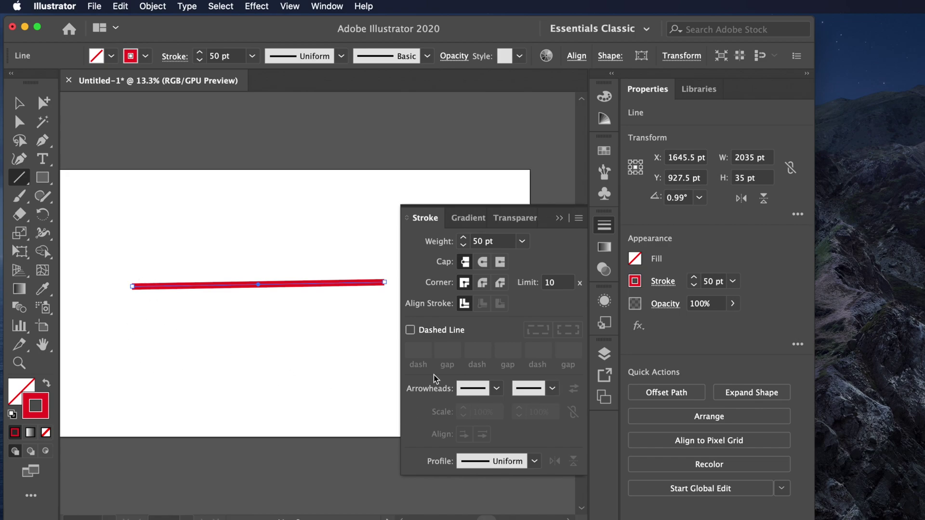
{"action": "left_click", "coordinate": [496, 388]}
{"action": "left_click", "coordinate": [554, 390]}
{"action": "left_click", "coordinate": [496, 388]}
{"action": "left_click_drag", "start_coordinate": [493, 433], "coordinate": [491, 458]}
{"action": "scroll", "coordinate": [490, 458], "scroll_direction": "down", "scroll_amount": 10}
{"action": "left_click_drag", "start_coordinate": [493, 518], "coordinate": [492, 464]}
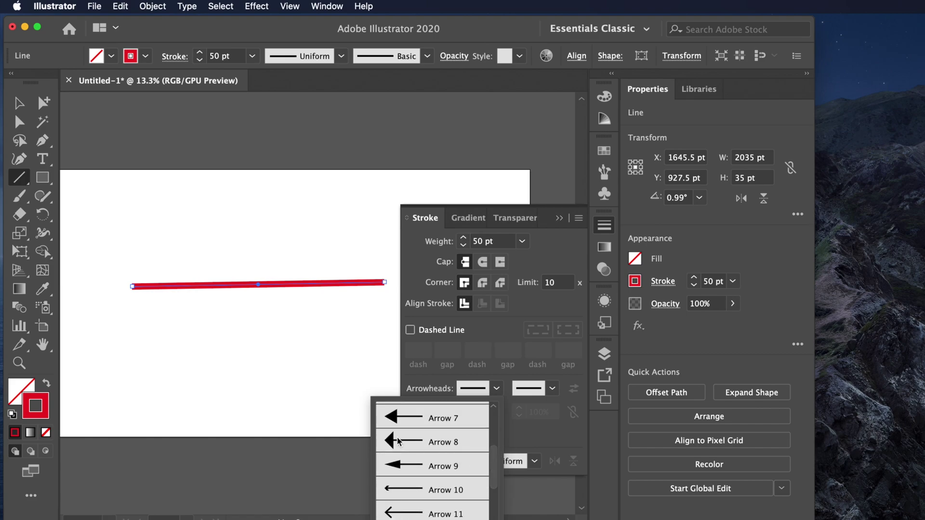
{"action": "left_click", "coordinate": [398, 441]}
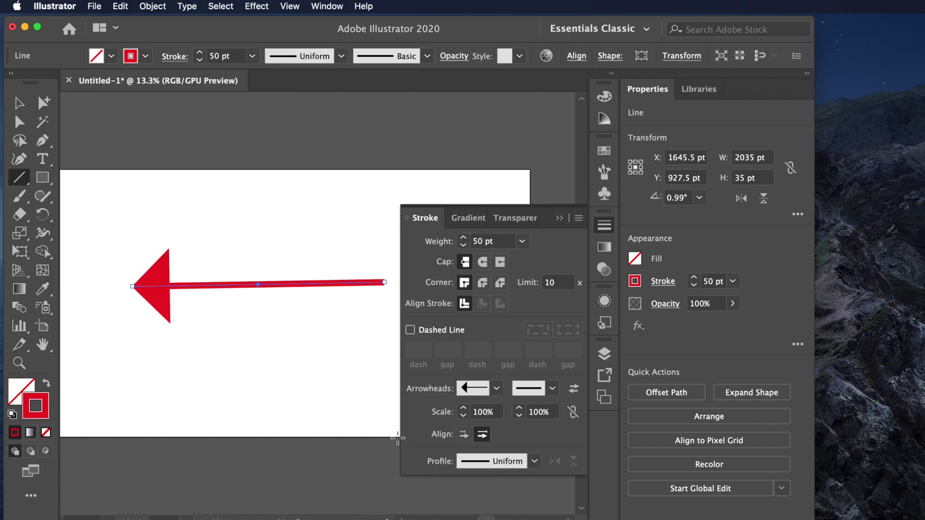
Step: Change the arrowhead at the start of the line to Arrow 14
{"action": "left_click", "coordinate": [497, 388]}
{"action": "scroll", "coordinate": [490, 501], "scroll_direction": "down", "scroll_amount": 5}
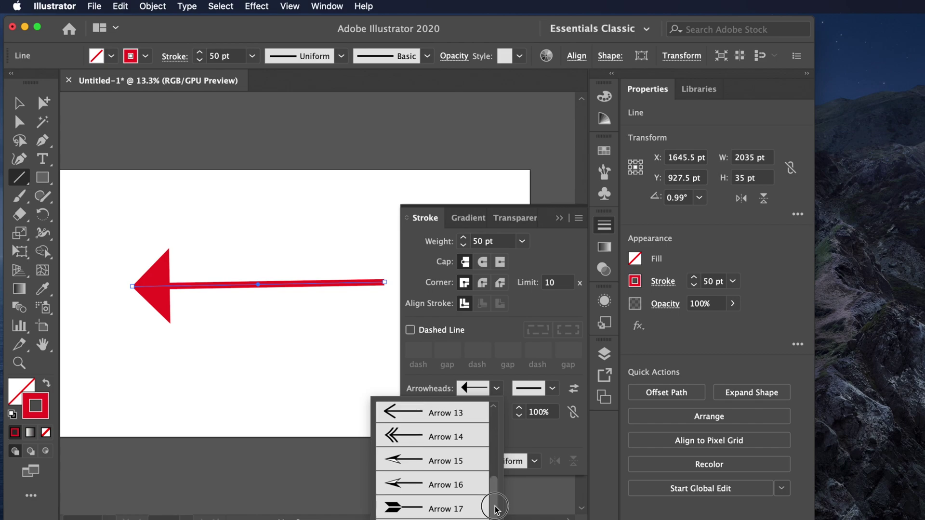
{"action": "left_click", "coordinate": [398, 439]}
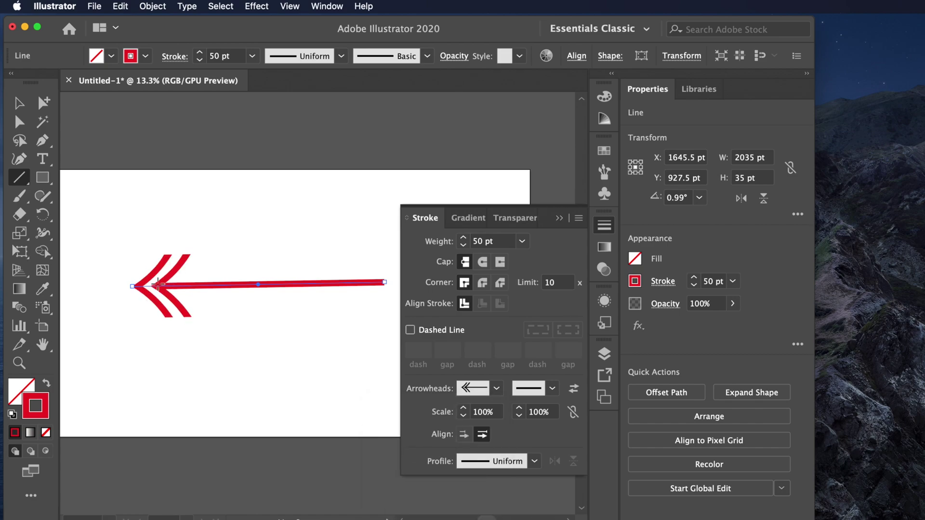
{"action": "left_click", "coordinate": [496, 388]}
{"action": "left_click", "coordinate": [496, 392]}
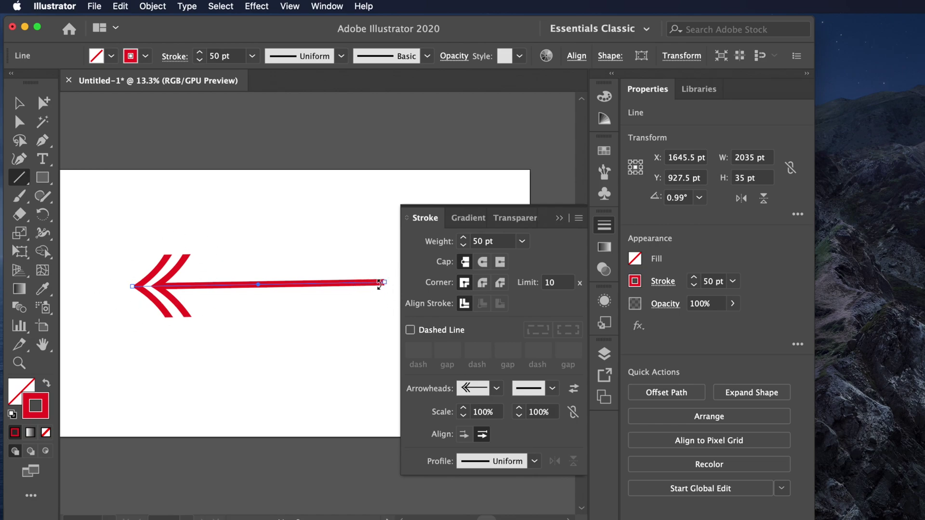
Step: Apply the Arrow 17 feathered tail to the end of the line
{"action": "left_click", "coordinate": [552, 390]}
{"action": "scroll", "coordinate": [531, 450], "scroll_direction": "down", "scroll_amount": 1}
{"action": "scroll", "coordinate": [488, 461], "scroll_direction": "down", "scroll_amount": 2}
{"action": "scroll", "coordinate": [488, 458], "scroll_direction": "down", "scroll_amount": 10}
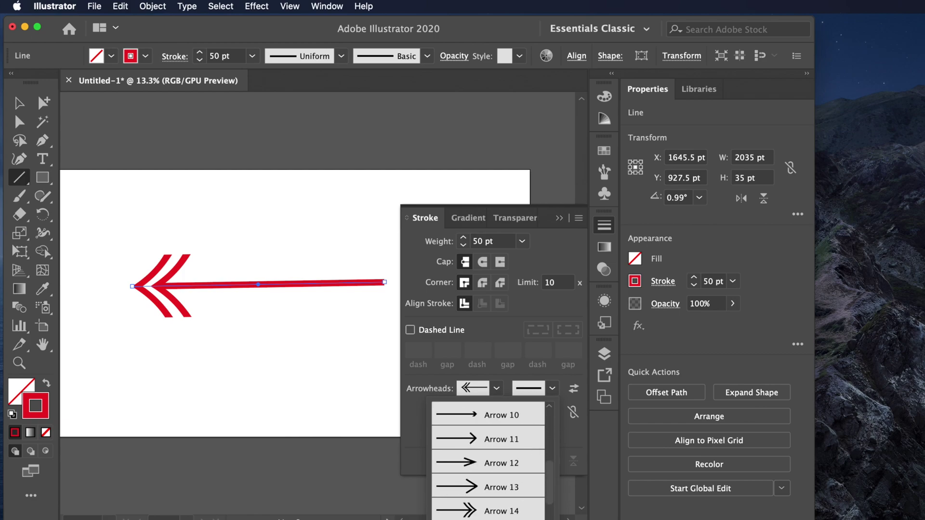
{"action": "scroll", "coordinate": [474, 449], "scroll_direction": "down", "scroll_amount": 1}
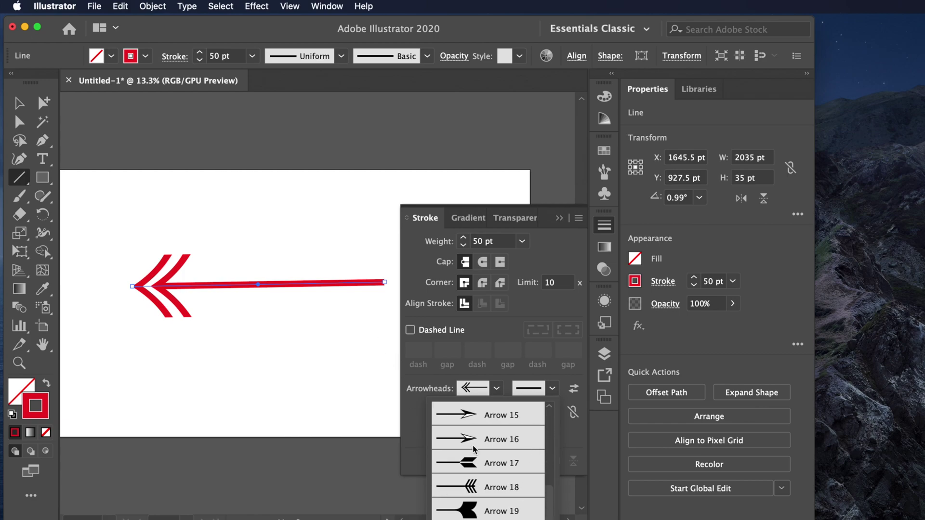
{"action": "left_click", "coordinate": [477, 464]}
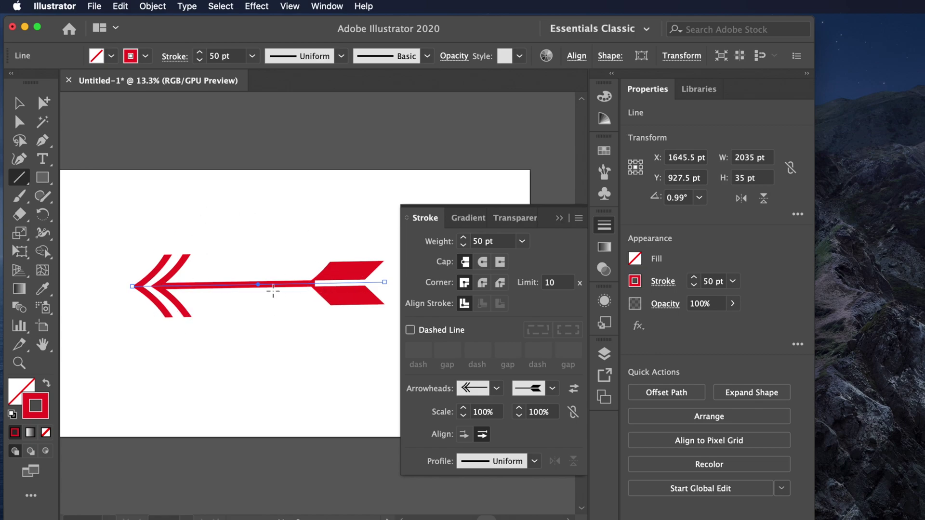
Step: Swap the start and end arrowheads of the line and collapse the Stroke settings
{"action": "left_click", "coordinate": [574, 389]}
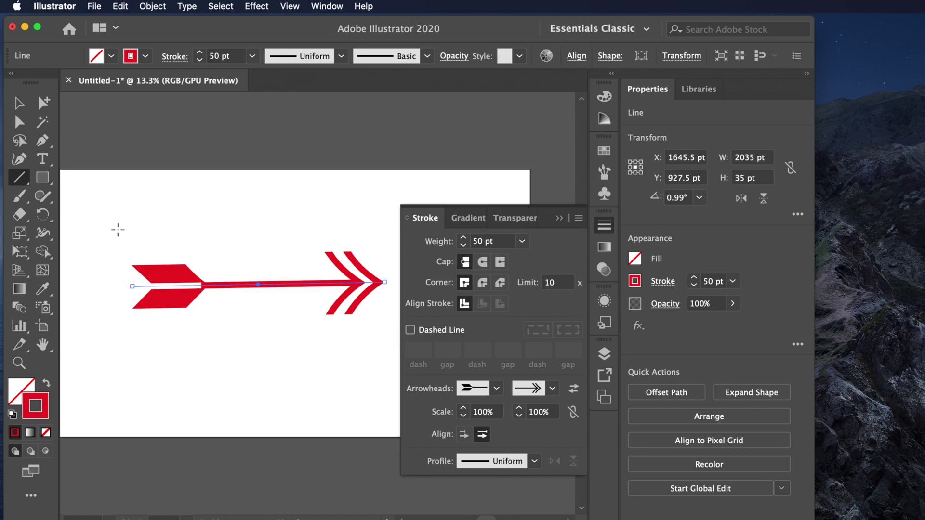
{"action": "left_click", "coordinate": [560, 219]}
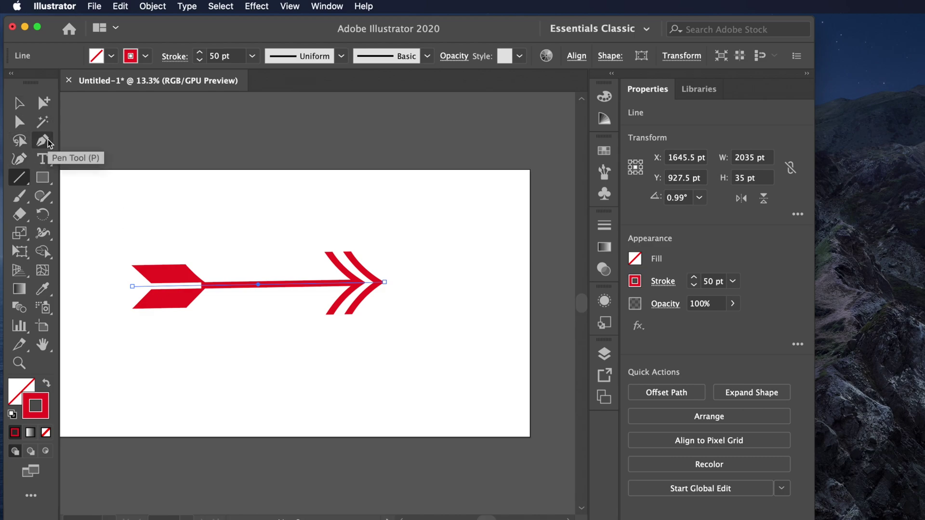
Step: Add an anchor point near the middle of the arrow's shaft and move it up to about X 1678, Y 335 pt
{"action": "left_click_drag", "start_coordinate": [52, 143], "coordinate": [131, 165]}
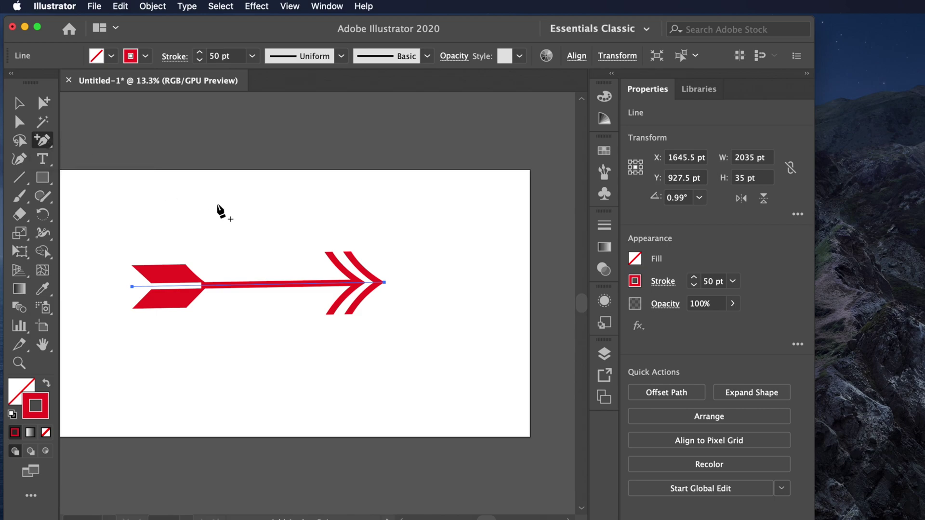
{"action": "left_click", "coordinate": [272, 285]}
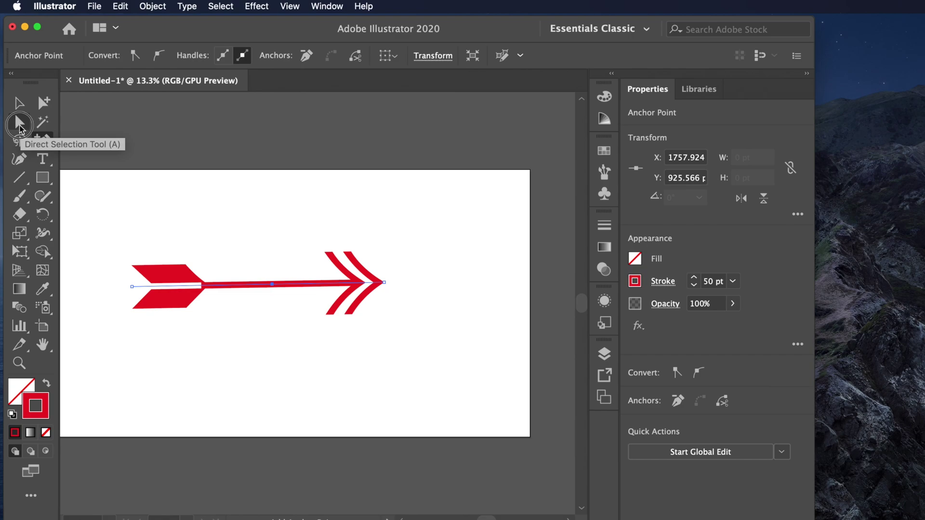
{"action": "left_click", "coordinate": [20, 125]}
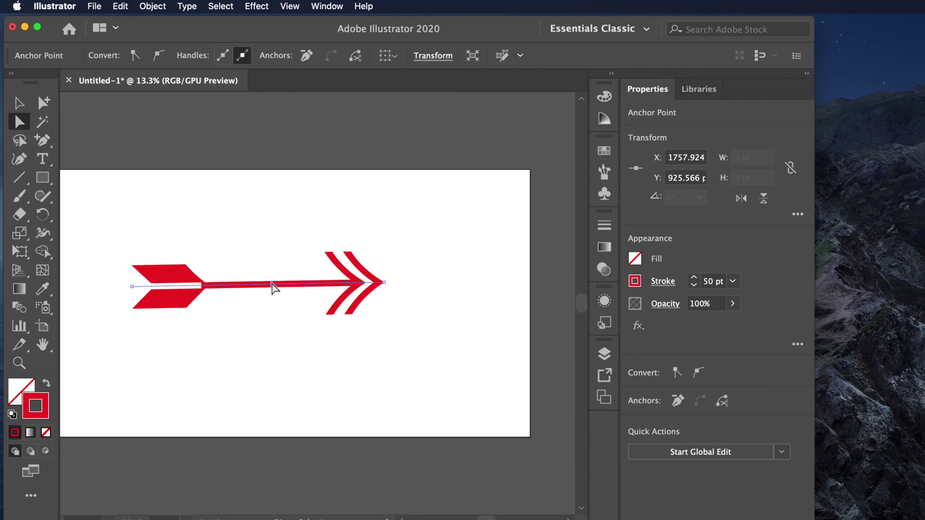
{"action": "left_click_drag", "start_coordinate": [273, 285], "coordinate": [263, 211]}
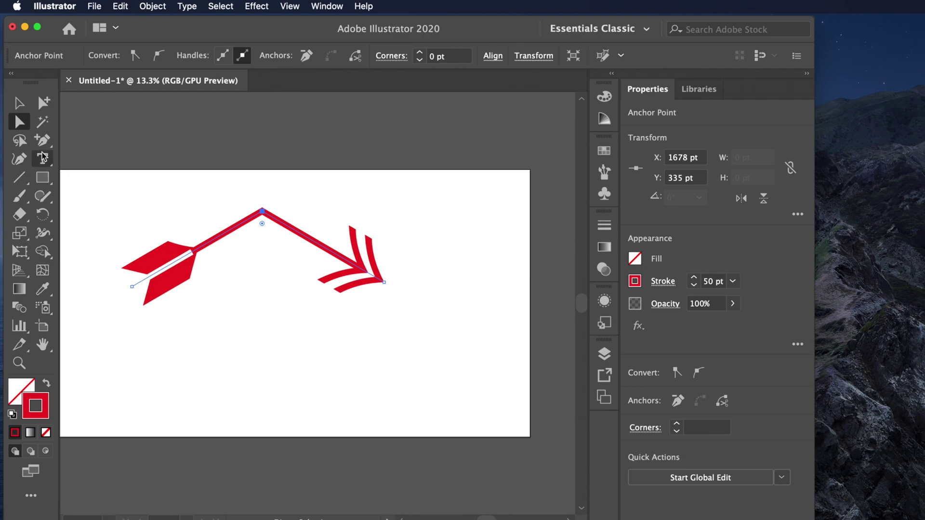
Step: Convert the shaft's middle corner into a smooth curve with nearly horizontal handles using the Anchor Point tool
{"action": "left_click_drag", "start_coordinate": [47, 146], "coordinate": [137, 199]}
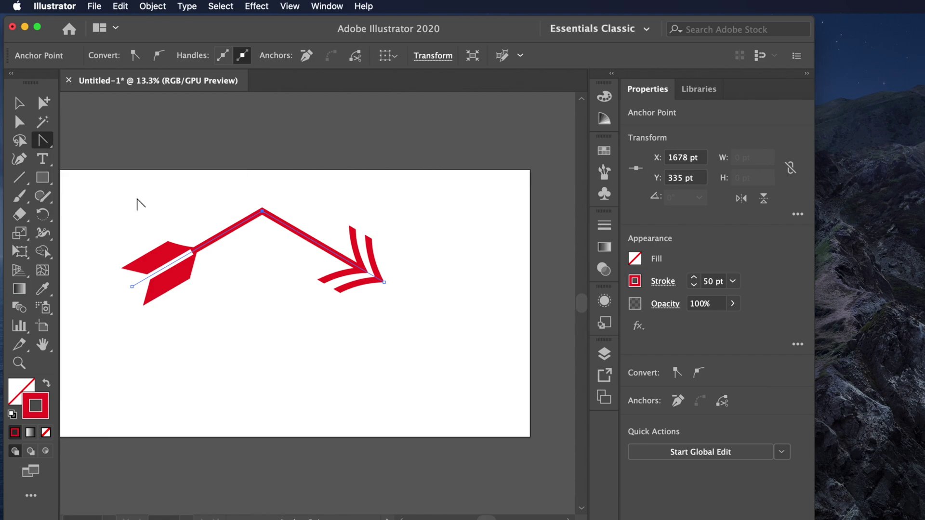
{"action": "mouse_move", "coordinate": [262, 211]}
{"action": "left_mouse_down"}
{"action": "mouse_move", "coordinate": [268, 222]}
{"action": "mouse_move", "coordinate": [312, 214]}
{"action": "mouse_move", "coordinate": [283, 208]}
{"action": "mouse_move", "coordinate": [297, 210]}
{"action": "left_mouse_up"}
{"action": "left_click", "coordinate": [263, 211]}
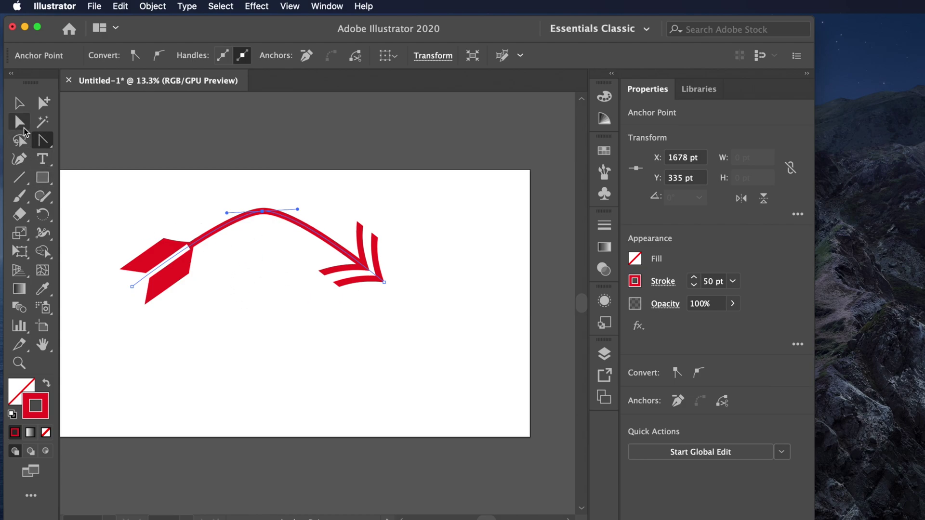
Step: Adjust the curved arrow by repositioning its two end points and middle anchor point with Direct Selection, and deselect it
{"action": "left_click", "coordinate": [20, 124]}
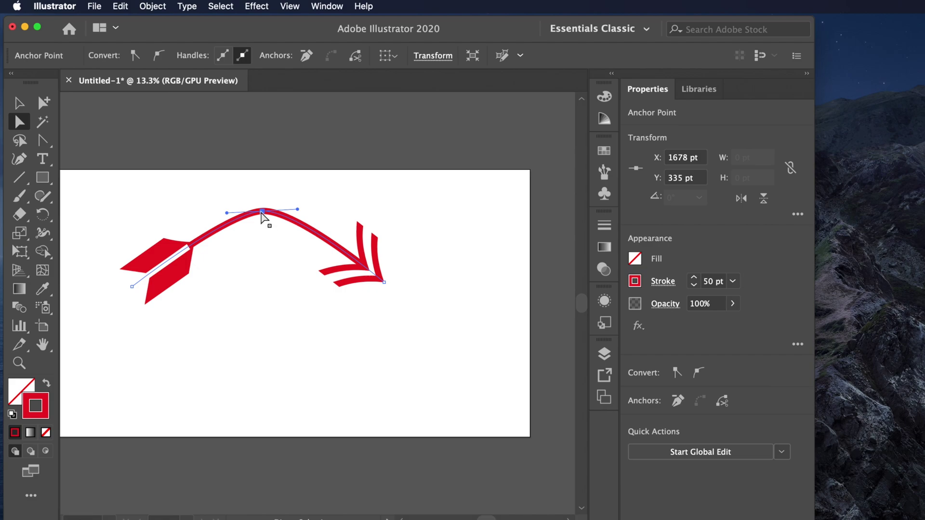
{"action": "left_click", "coordinate": [132, 288]}
{"action": "left_click_drag", "start_coordinate": [132, 287], "coordinate": [125, 387]}
{"action": "left_click_drag", "start_coordinate": [384, 283], "coordinate": [400, 374]}
{"action": "mouse_move", "coordinate": [261, 213]}
{"action": "left_mouse_down"}
{"action": "mouse_move", "coordinate": [261, 269]}
{"action": "mouse_move", "coordinate": [154, 229]}
{"action": "mouse_move", "coordinate": [275, 209]}
{"action": "mouse_move", "coordinate": [419, 215]}
{"action": "mouse_move", "coordinate": [289, 182]}
{"action": "mouse_move", "coordinate": [272, 435]}
{"action": "mouse_move", "coordinate": [264, 310]}
{"action": "mouse_move", "coordinate": [224, 325]}
{"action": "mouse_move", "coordinate": [244, 254]}
{"action": "mouse_move", "coordinate": [237, 250]}
{"action": "left_mouse_up"}
{"action": "left_click", "coordinate": [383, 223]}
{"action": "key", "text": "v"}
{"action": "left_click", "coordinate": [393, 215]}
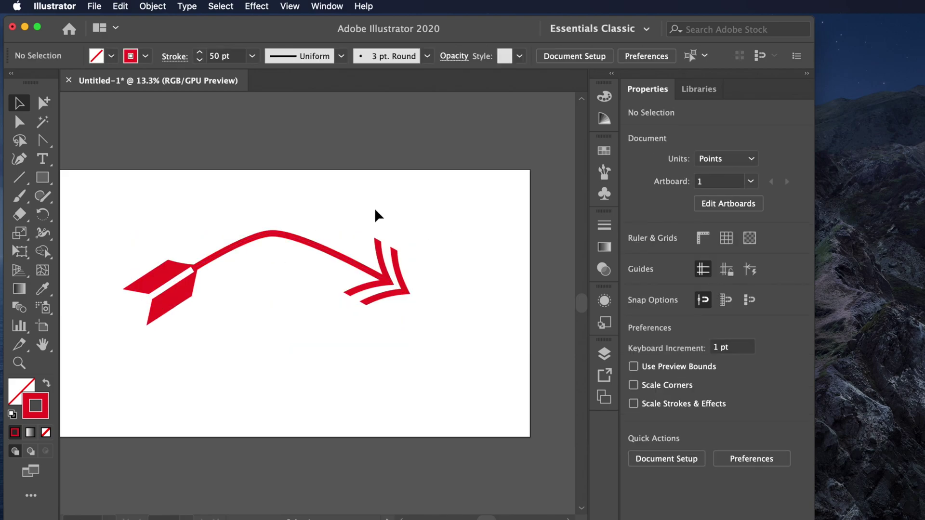